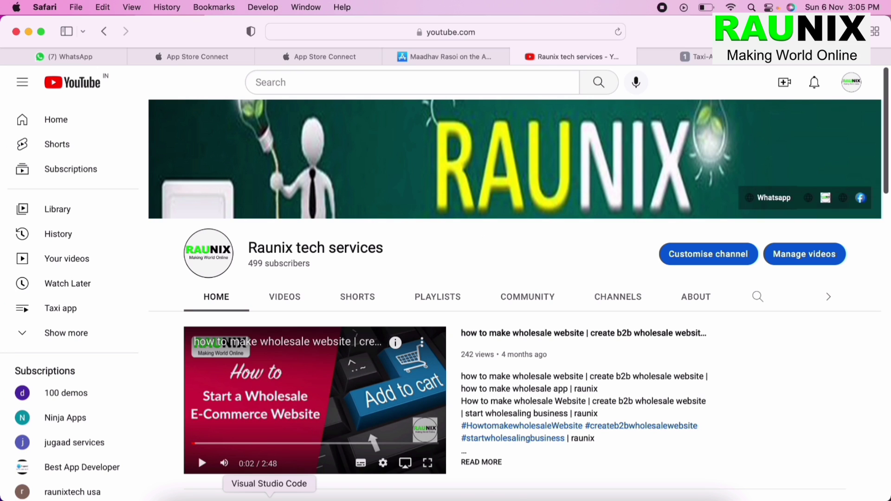
Switch from Safari's YouTube page to Visual Studio Code's welcome screen via the Dock.
click(268, 496)
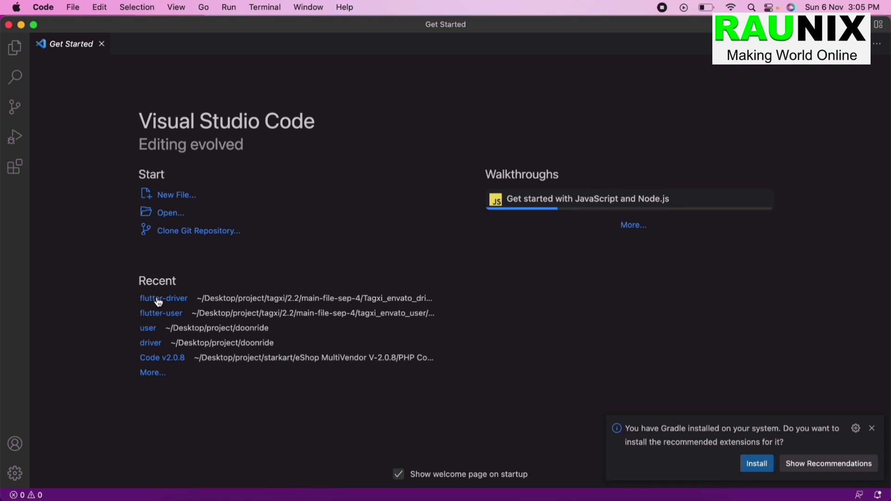
Open the recent flutter-user project, close the second editor, and select lib/main.dart.
click(161, 313)
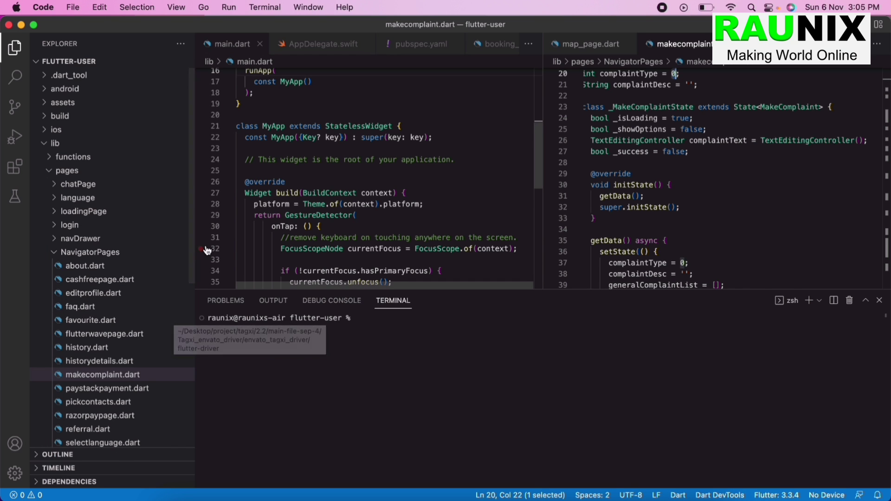
click(55, 143)
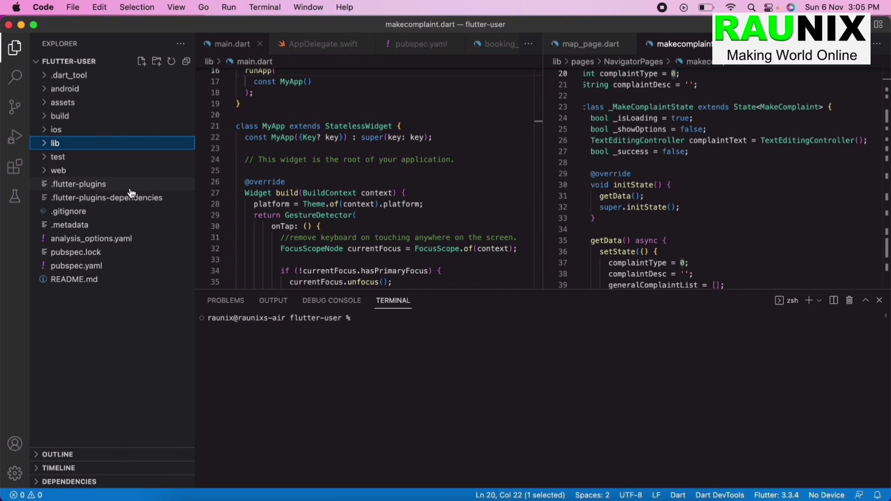
scroll(405, 203, up, 5)
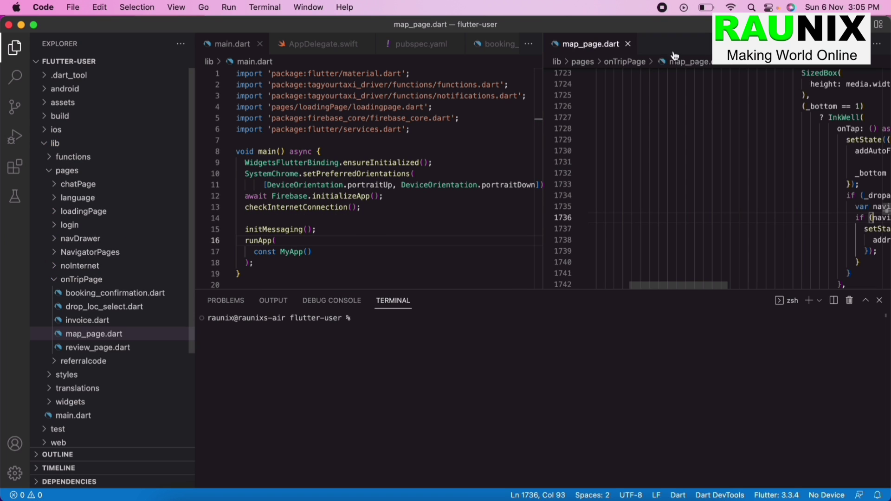
click(629, 44)
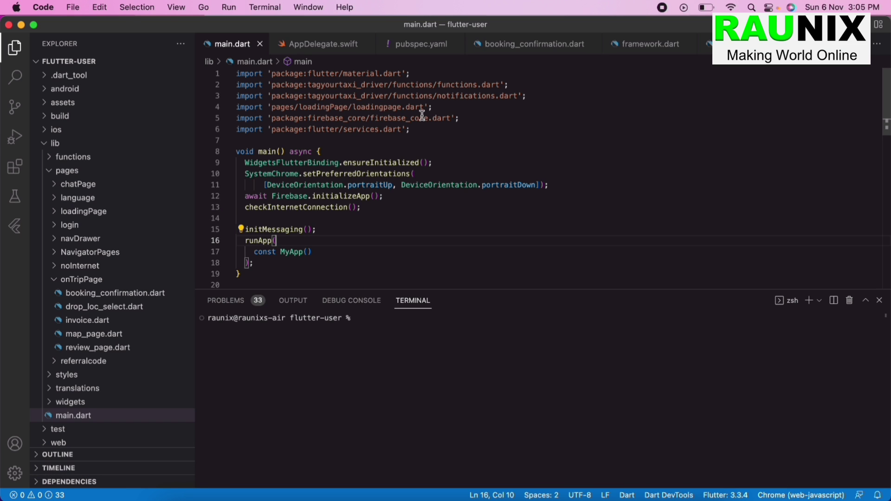
click(44, 144)
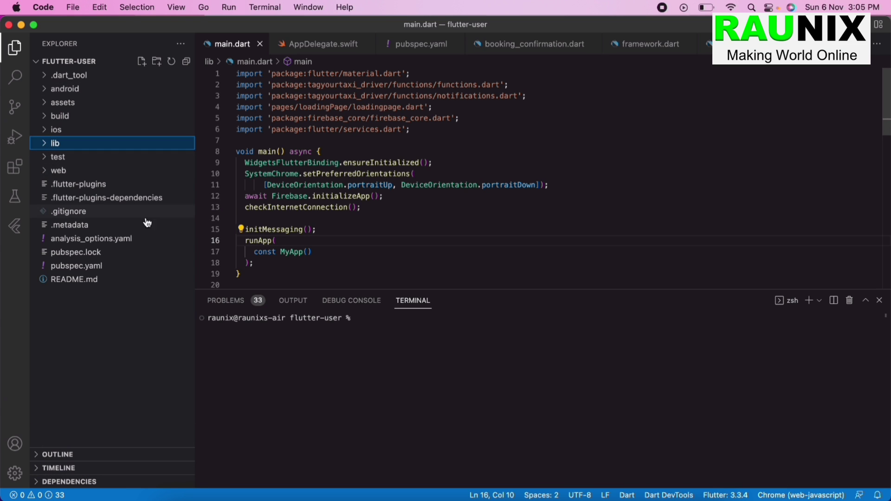
click(49, 144)
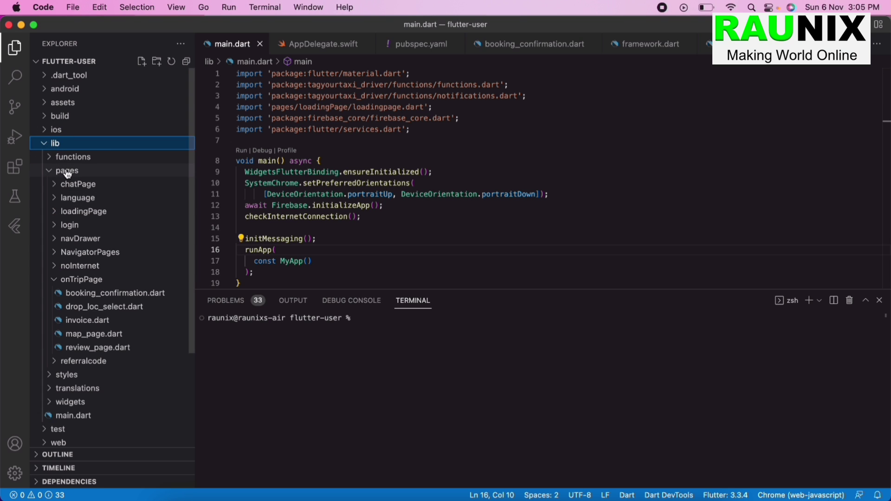
click(68, 173)
click(82, 227)
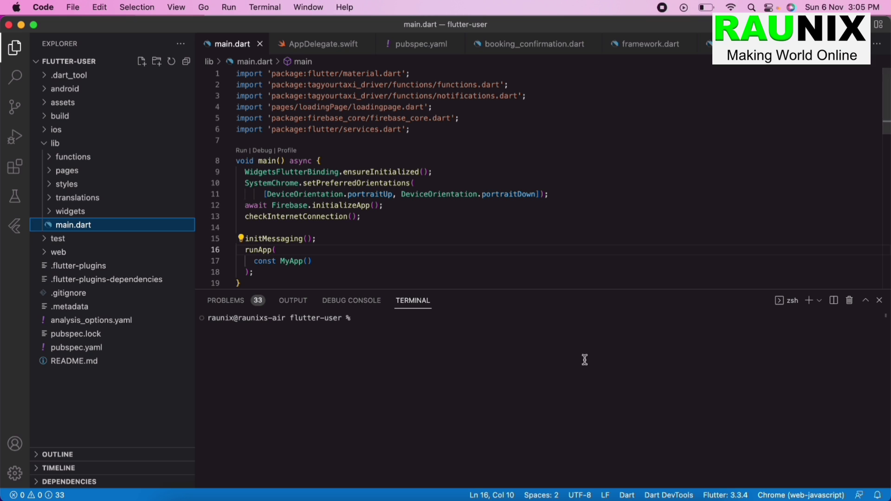
Boot an iOS 15.5 iPhone 13 Pro Max simulator and close the iPad Pro one.
click(426, 499)
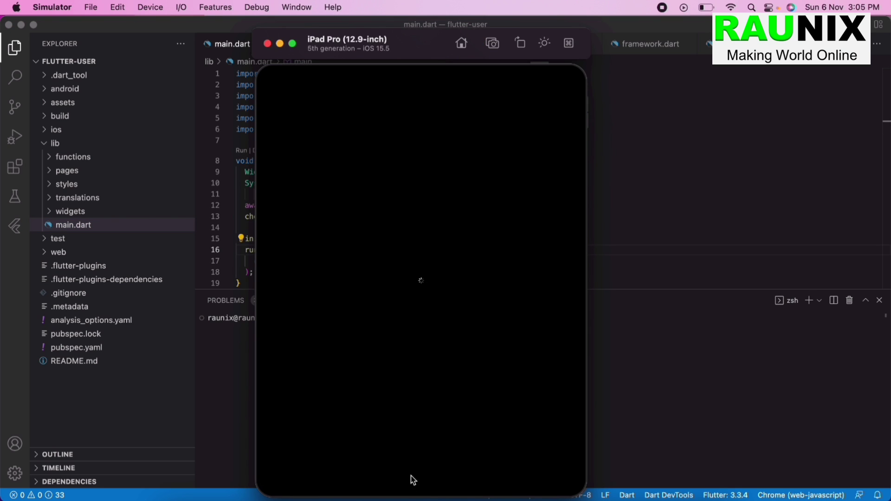
right_click(404, 499)
mouse_move(502, 412)
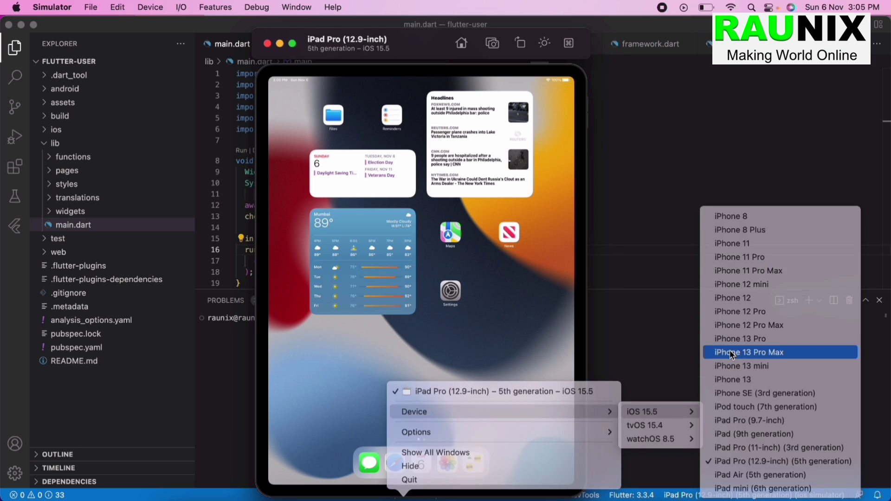
click(733, 353)
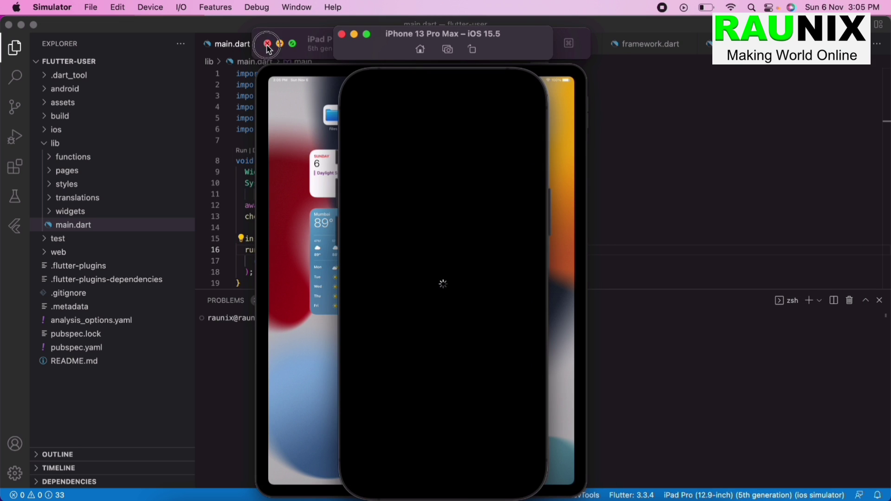
click(267, 45)
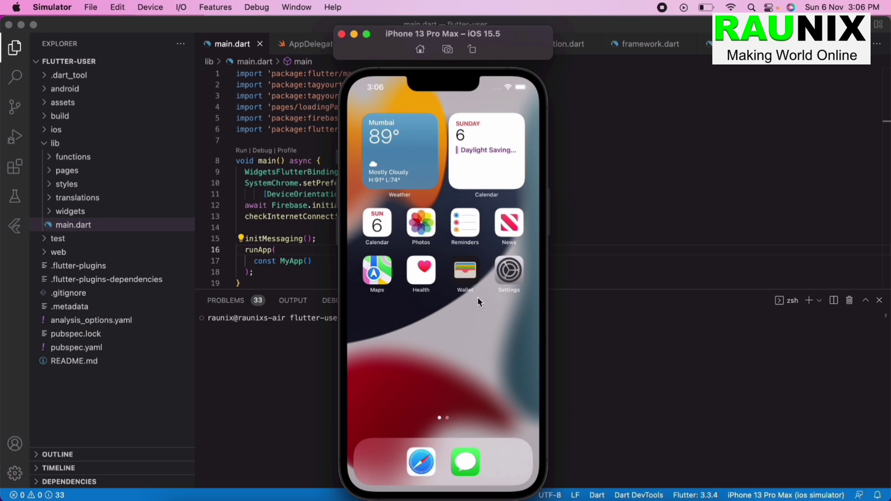
Delete the cabzoo app from the iPhone's second home-screen page.
drag(478, 297, 390, 279)
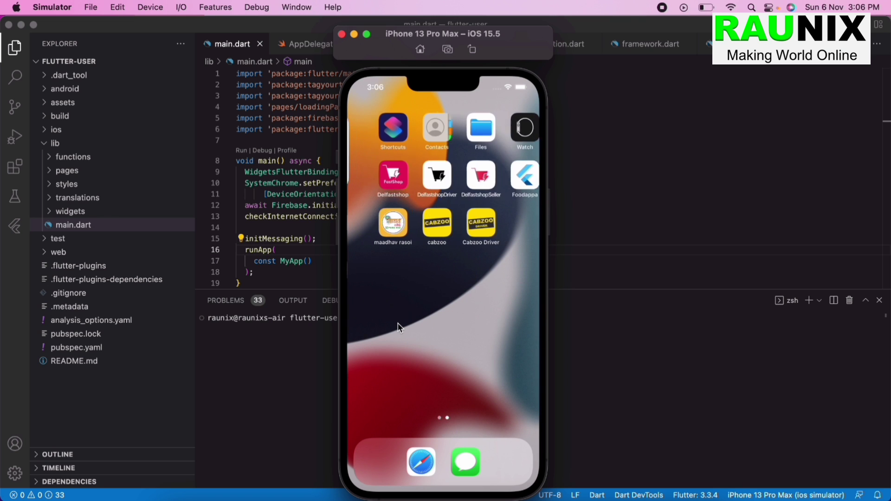
click(422, 224)
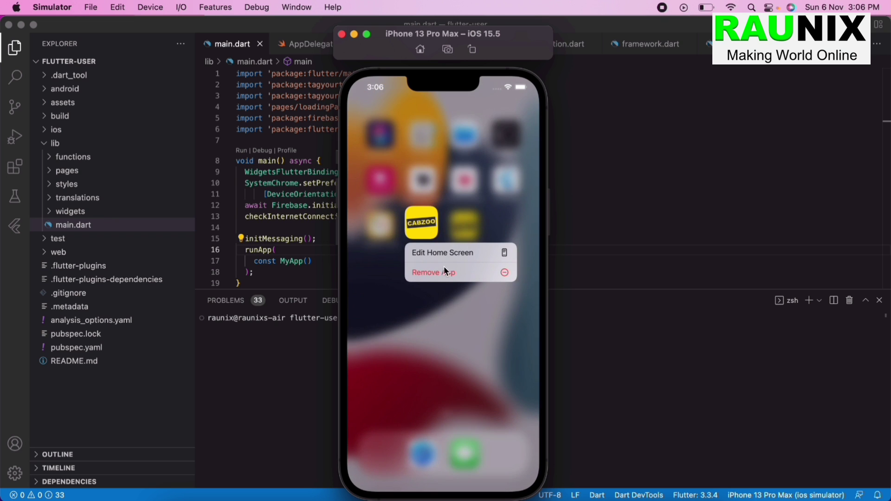
click(444, 267)
click(454, 289)
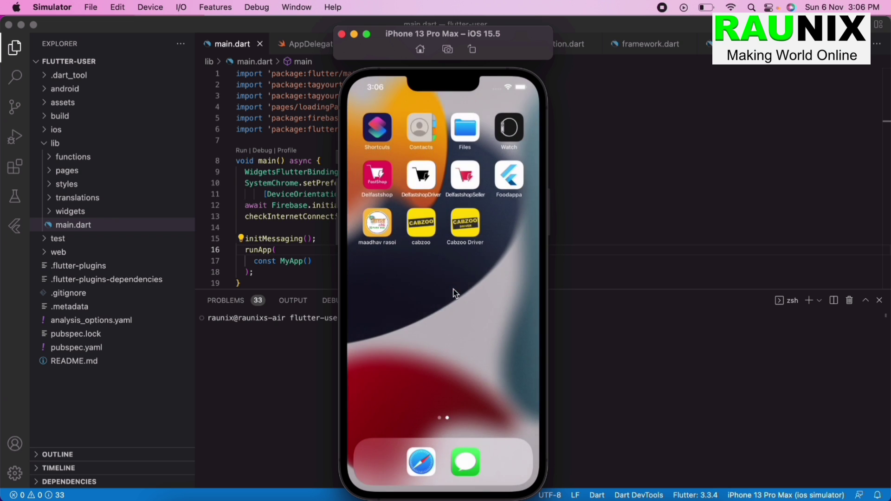
click(473, 309)
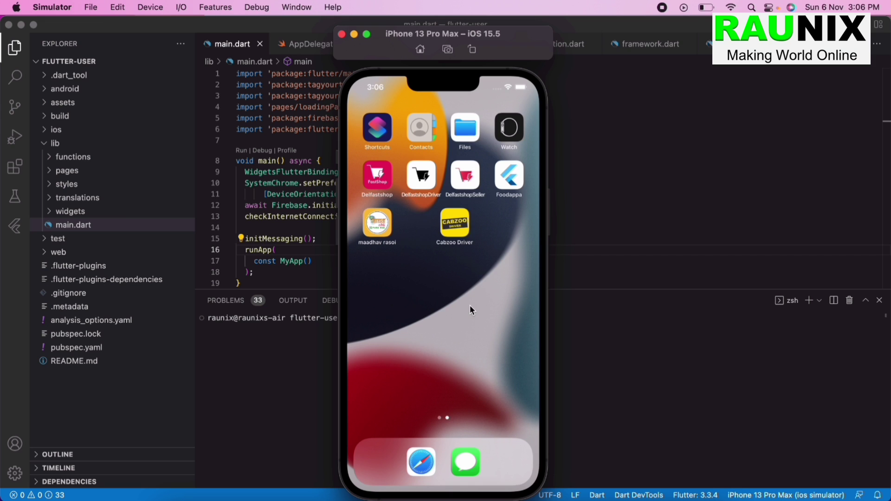
Debug main.dart with F5 on the iPhone 13 Pro Max, moving the Simulator window right.
key(super+Tab)
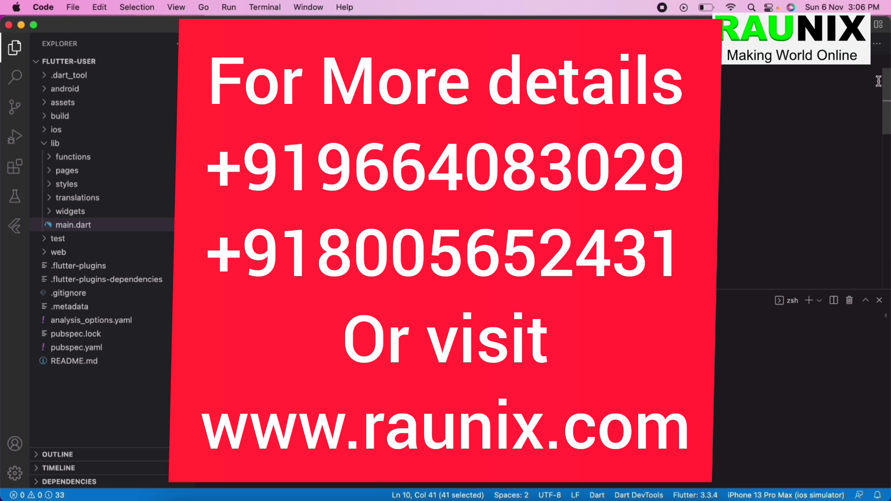
key(F5)
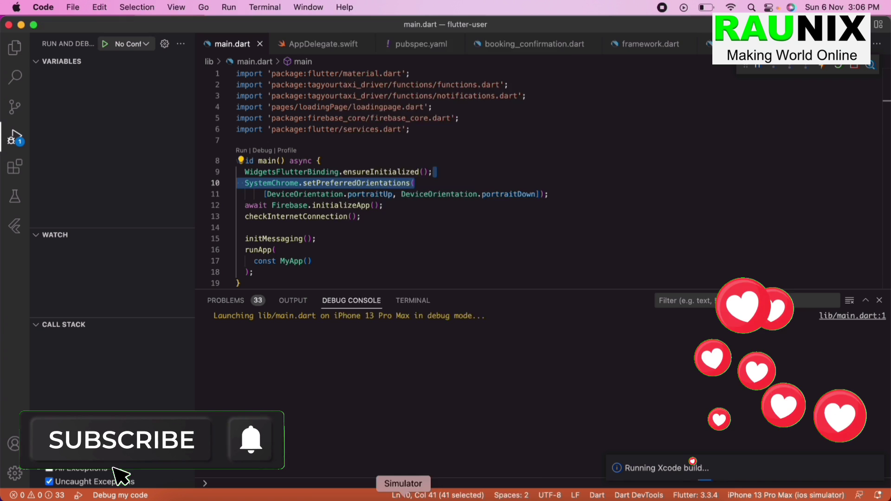
click(404, 499)
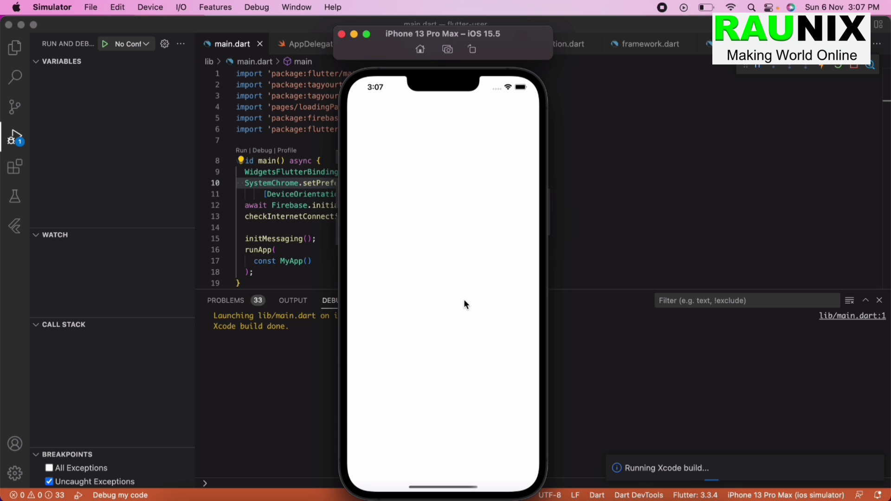
mouse_move(375, 56)
mouse_down()
mouse_move(544, 56)
mouse_move(386, 58)
mouse_up()
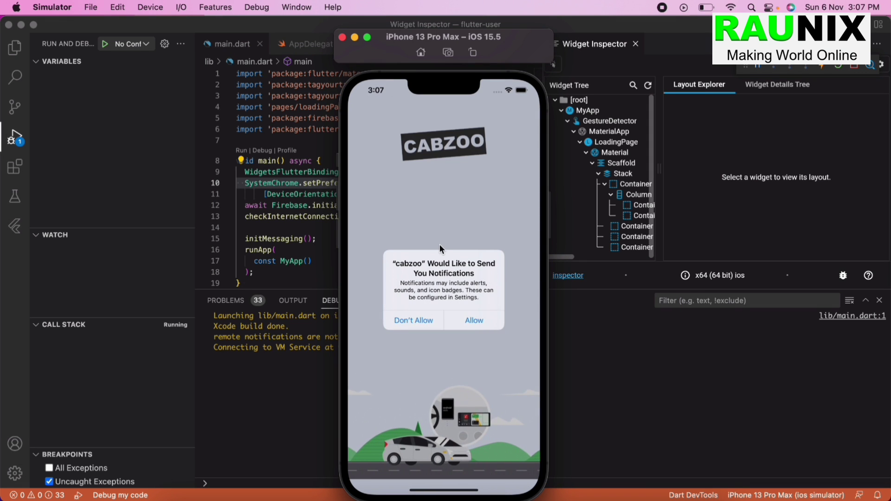
Allow cabzoo to send notifications on the iPhone simulator.
click(479, 319)
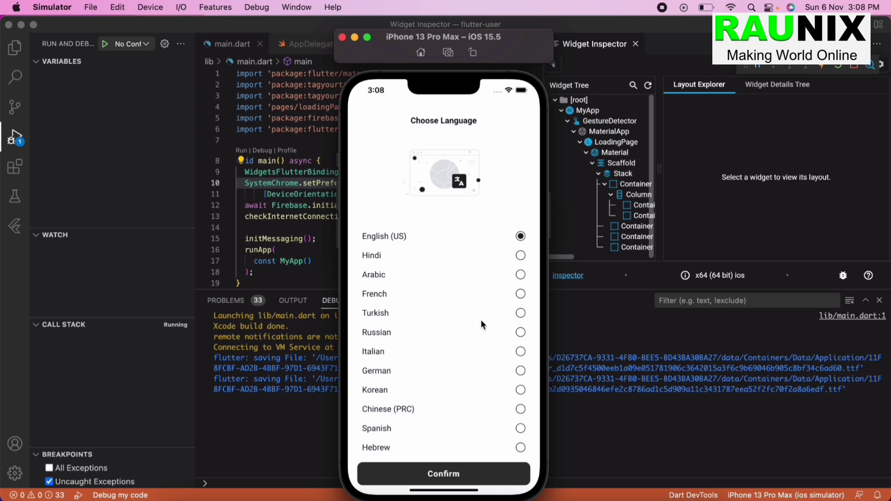
mouse_move(481, 320)
mouse_down()
mouse_move(482, 240)
mouse_move(486, 301)
mouse_up()
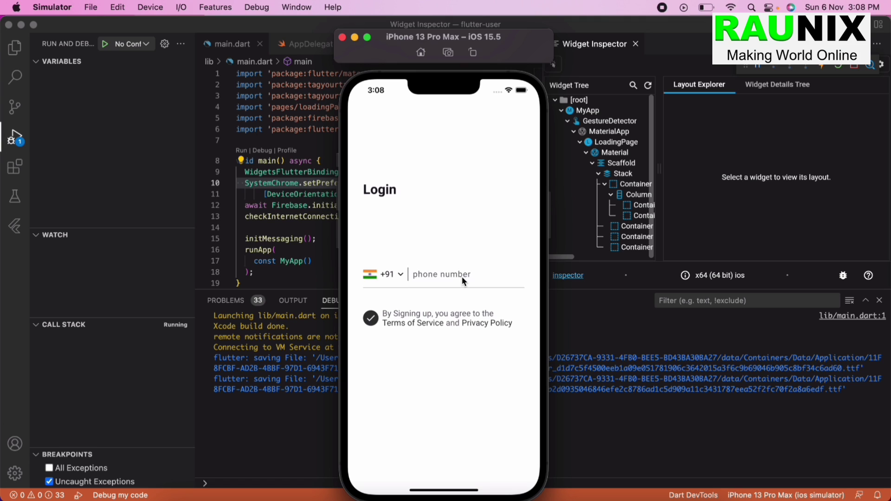
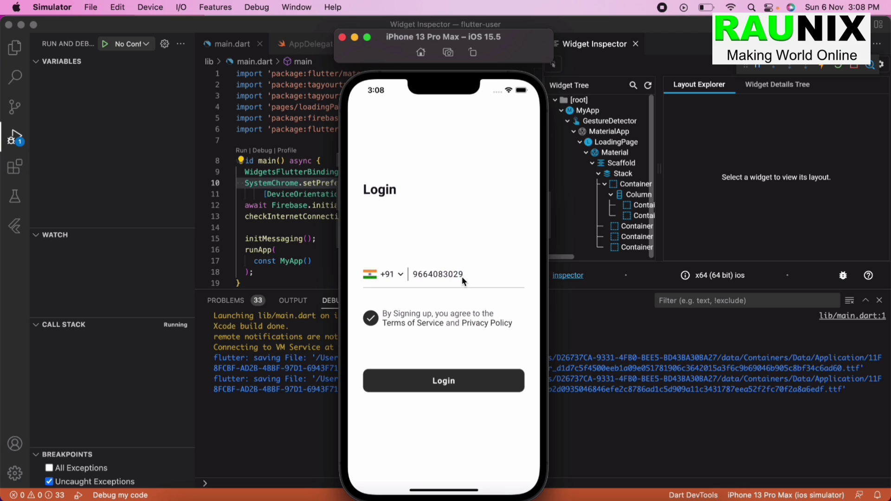
Submit the phone number, then enter and verify the six-digit OTP.
click(443, 381)
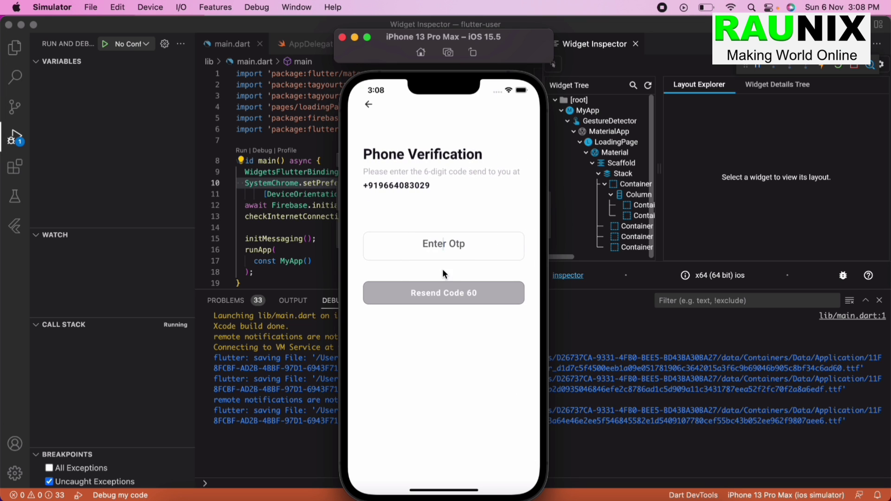
click(452, 244)
click(435, 286)
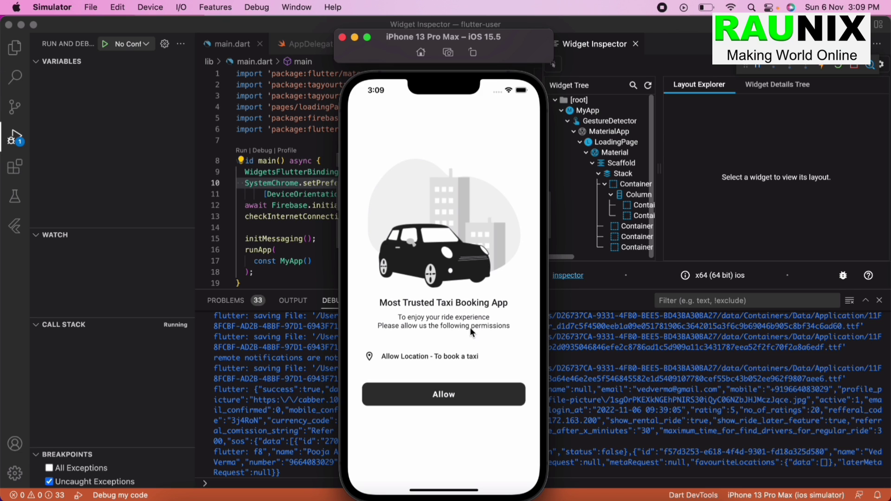
Grant cabzoo location access with 'Allow While Using App'.
click(468, 396)
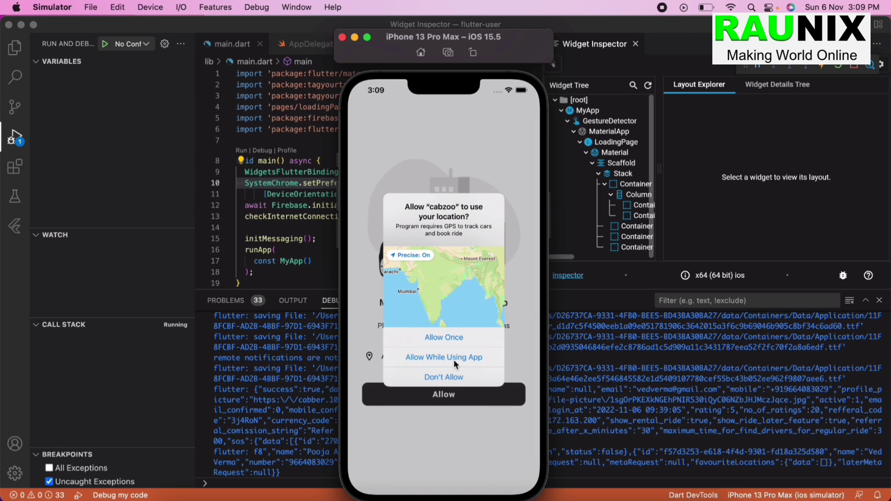
click(453, 359)
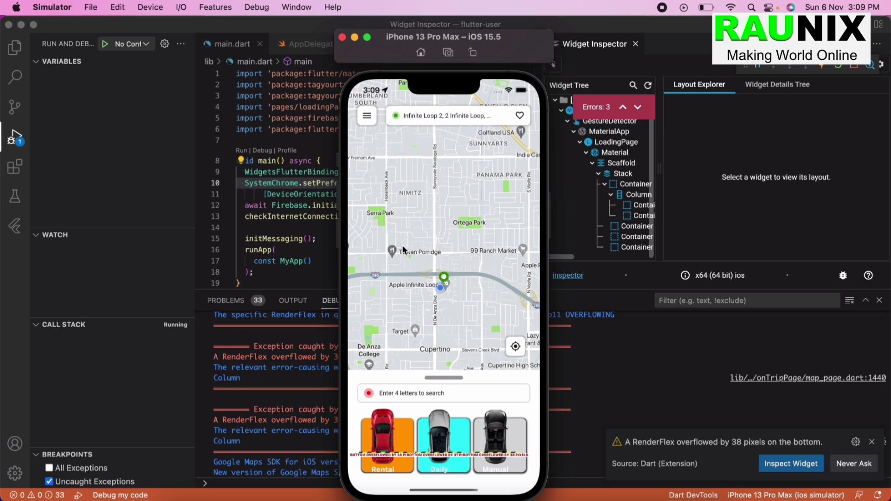
Choose 'Locate on Map' for the pickup and centre on the current location.
click(431, 118)
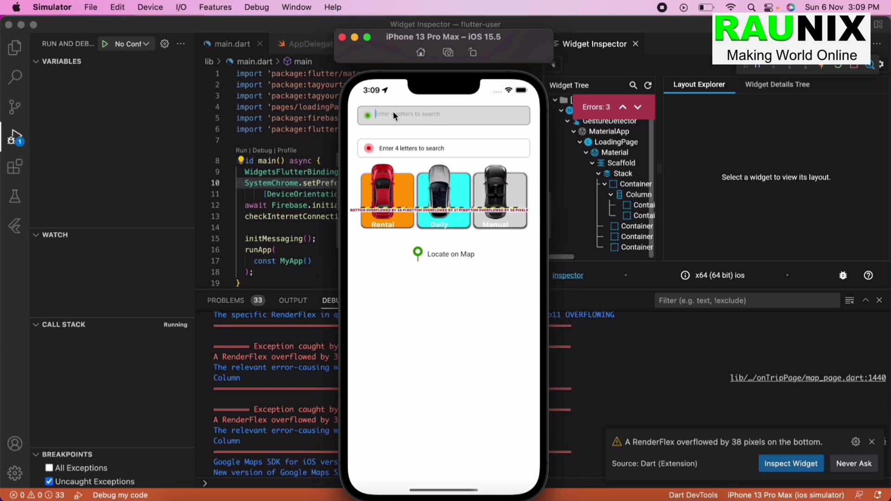
click(441, 256)
click(516, 347)
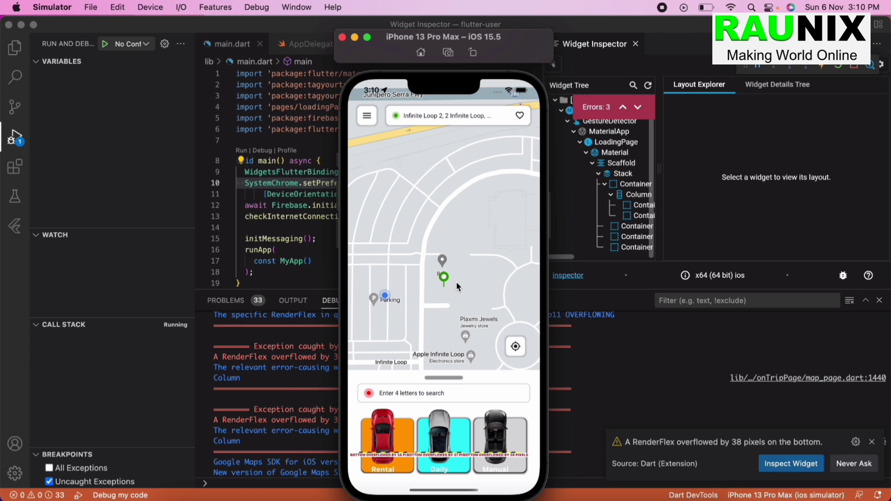
click(368, 117)
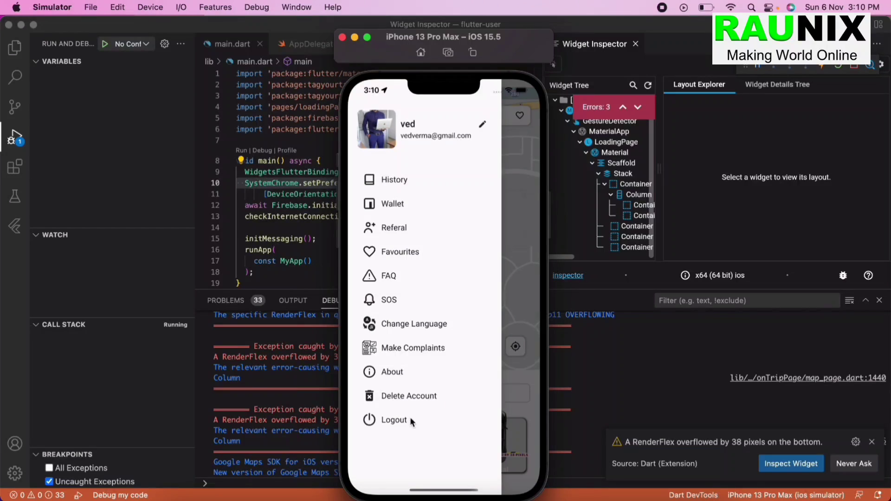
click(516, 292)
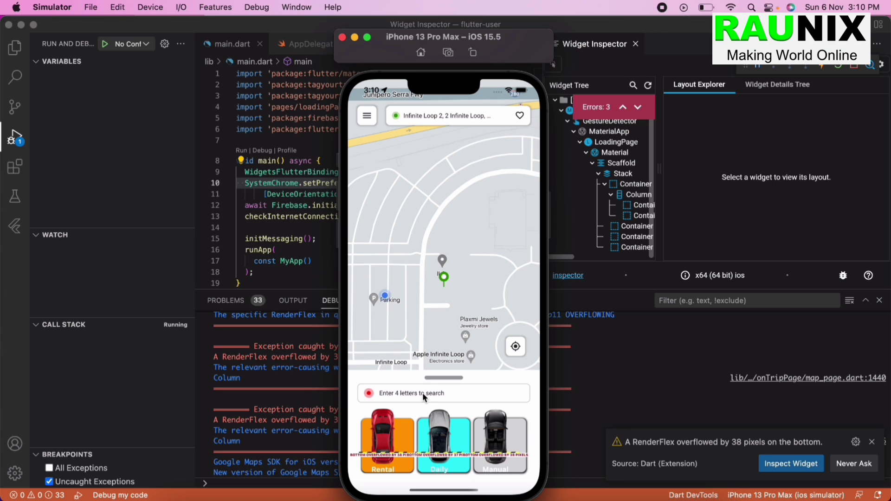
Search for the destination and pick Serra Park, Sunnyvale as the drop-off.
click(423, 393)
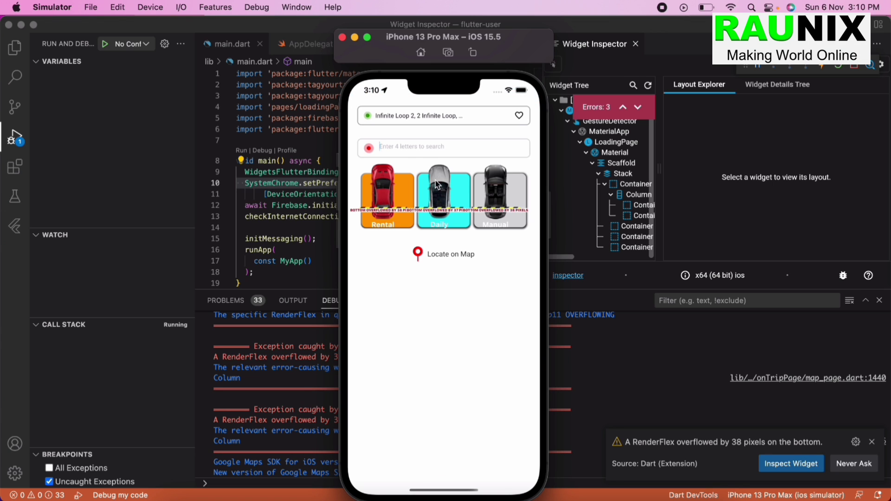
text(Serra )
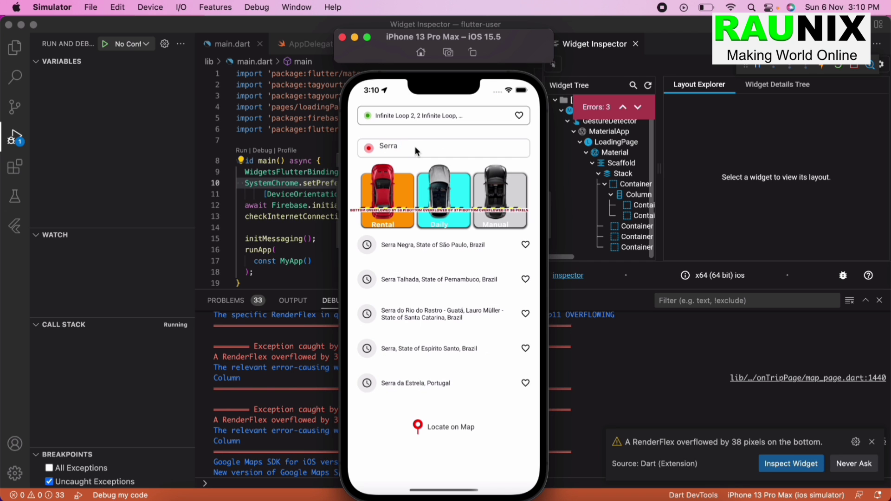
text(park)
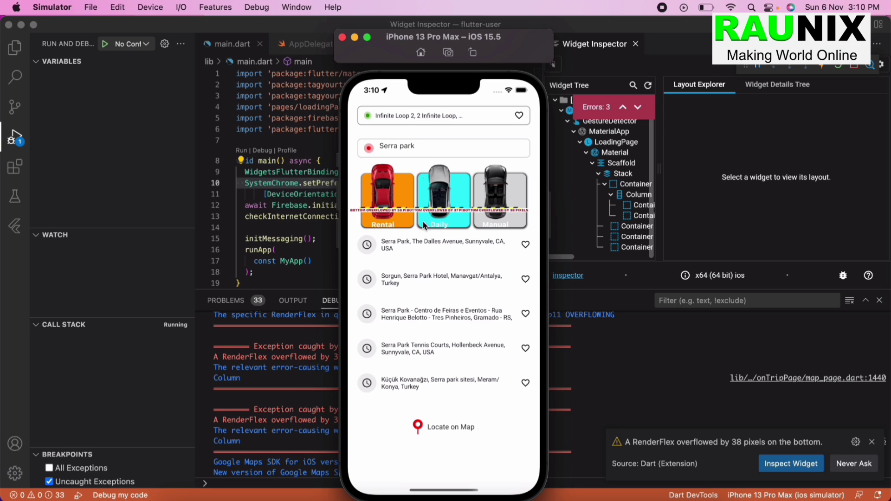
click(423, 256)
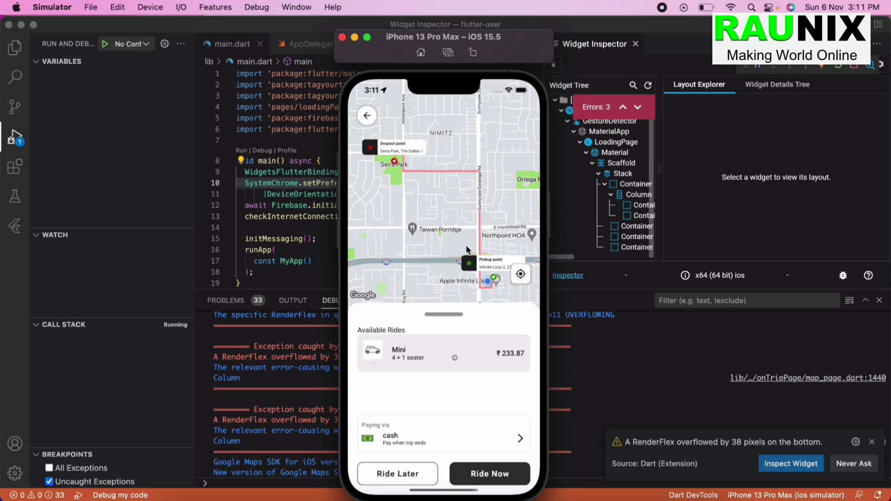
click(520, 275)
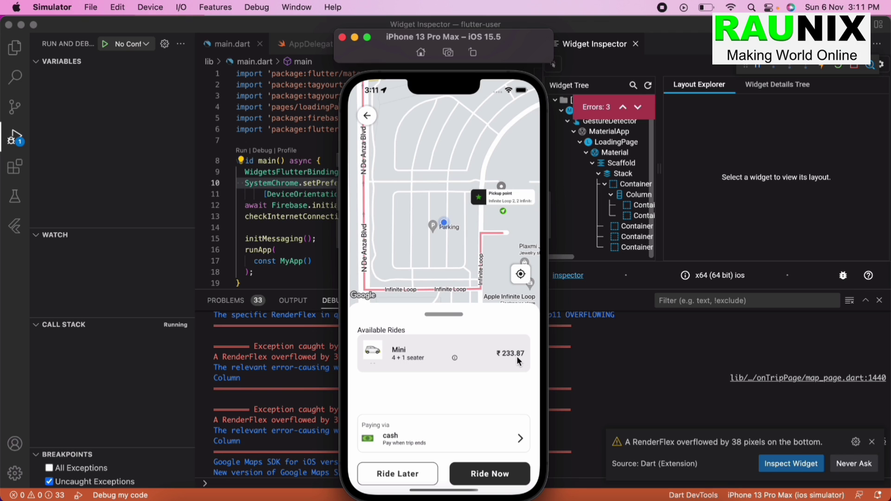
click(456, 360)
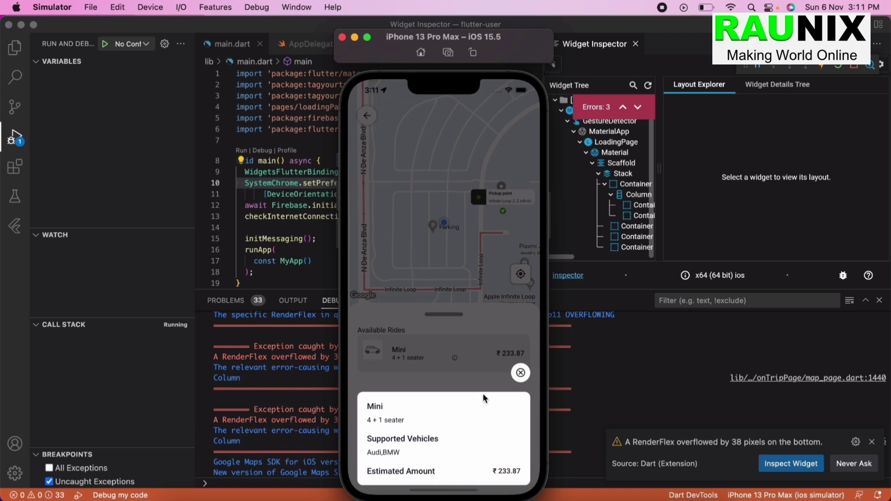
click(521, 373)
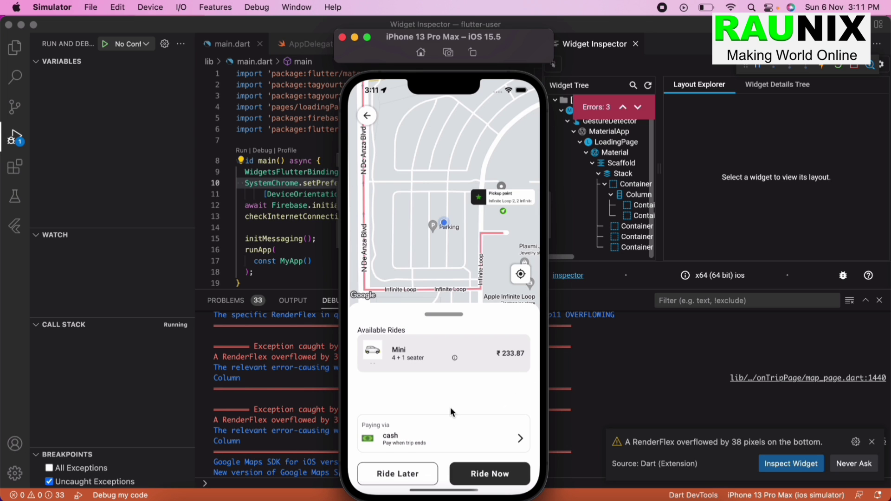
Switch the ride payment method from cash to wallet and confirm it.
click(465, 429)
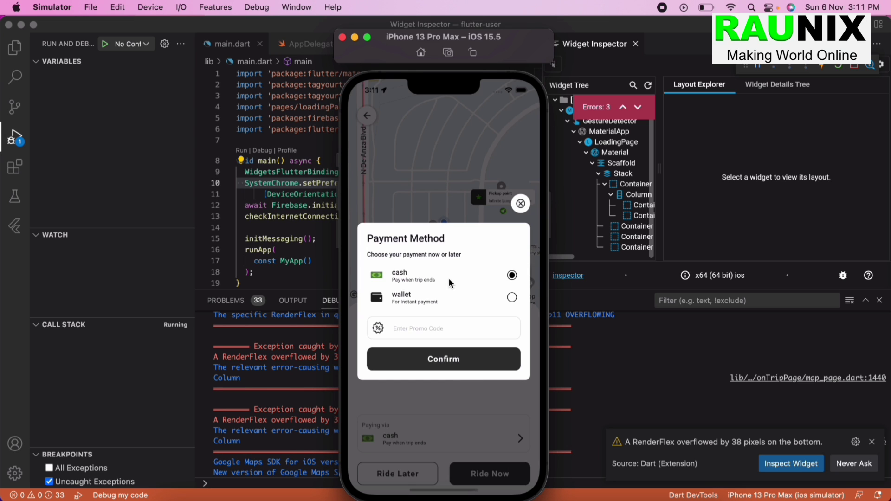
click(486, 306)
click(454, 328)
click(521, 204)
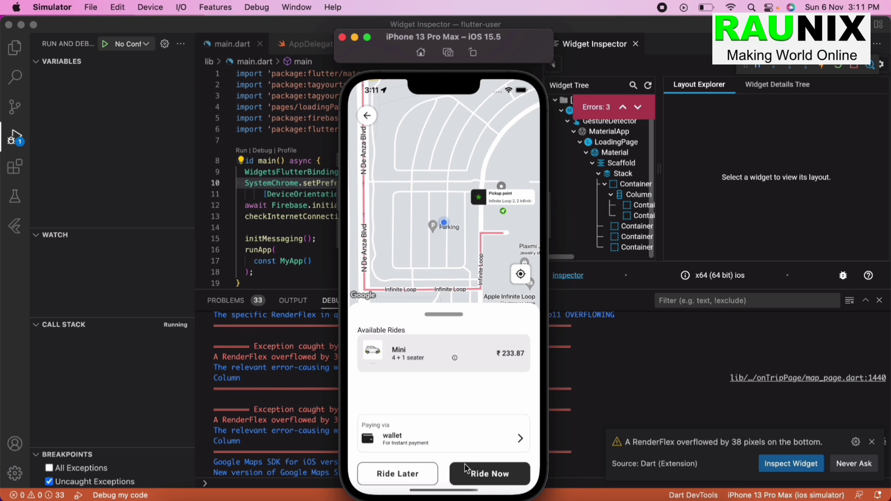
Preview the Ride Later time picker for the Mini ride, close it, and return to the map.
click(410, 477)
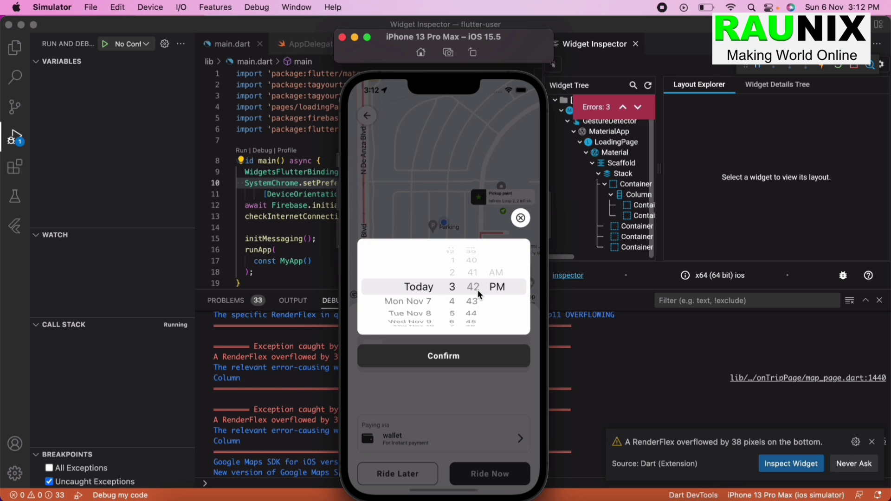
click(521, 218)
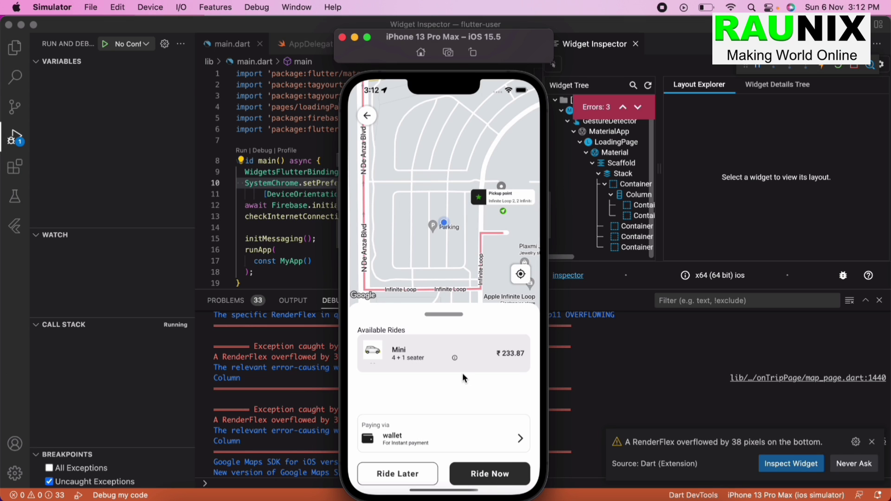
click(368, 116)
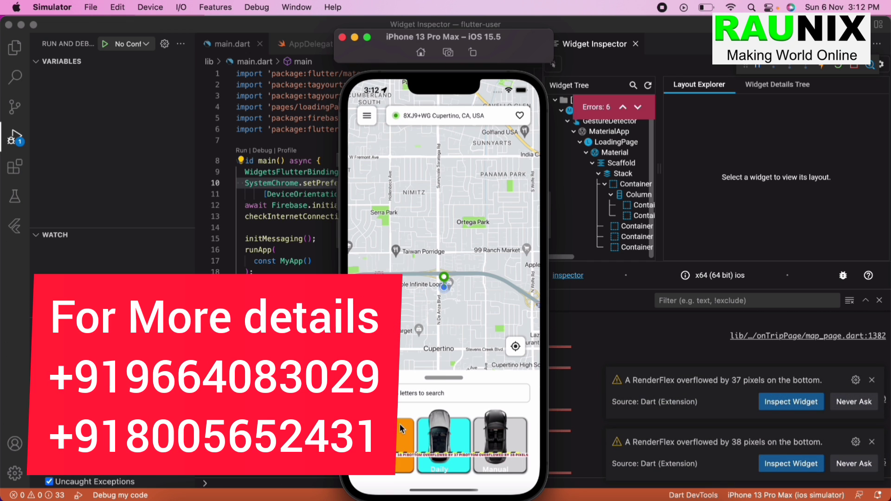
Browse the American Tour rental package with the Mini ride, then go back to the map.
click(401, 428)
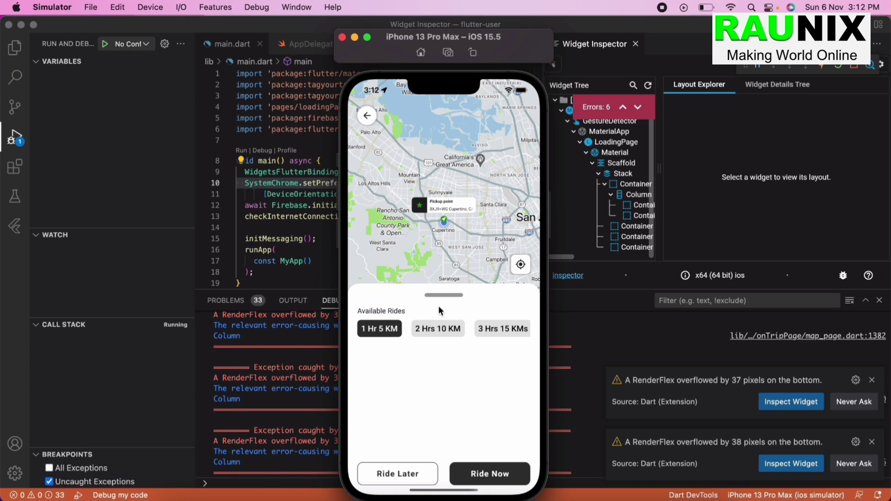
drag(492, 328, 362, 329)
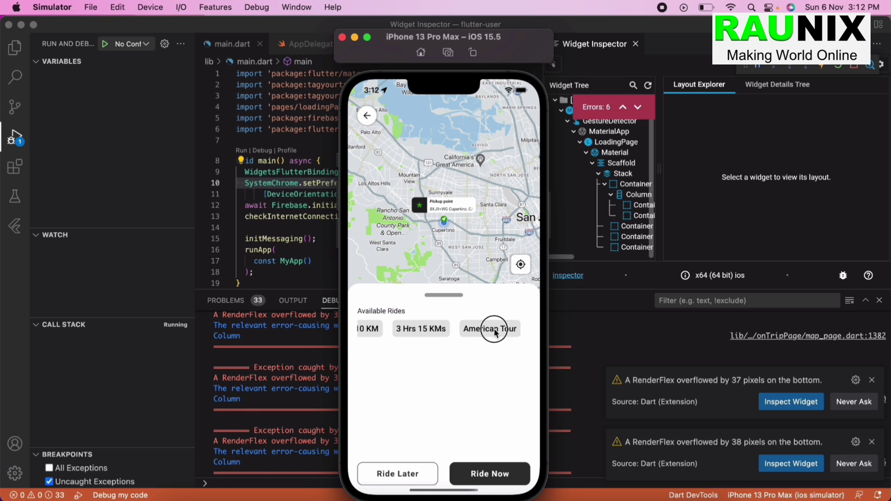
click(496, 328)
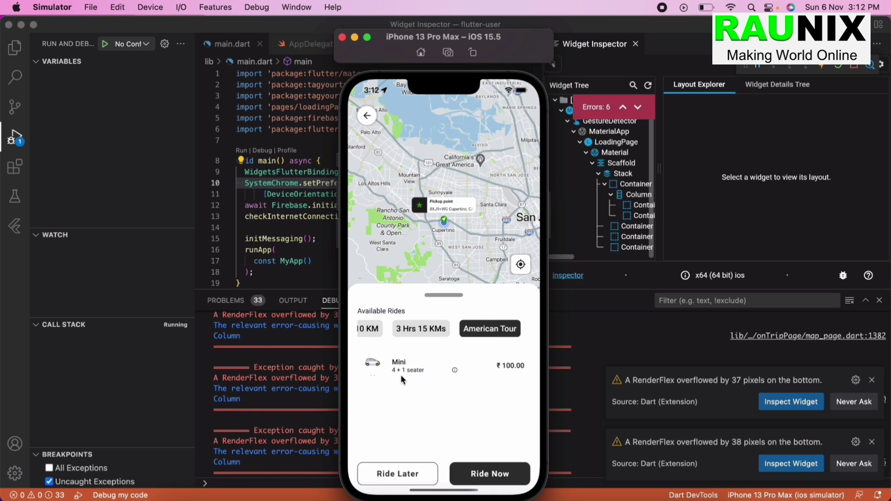
click(436, 372)
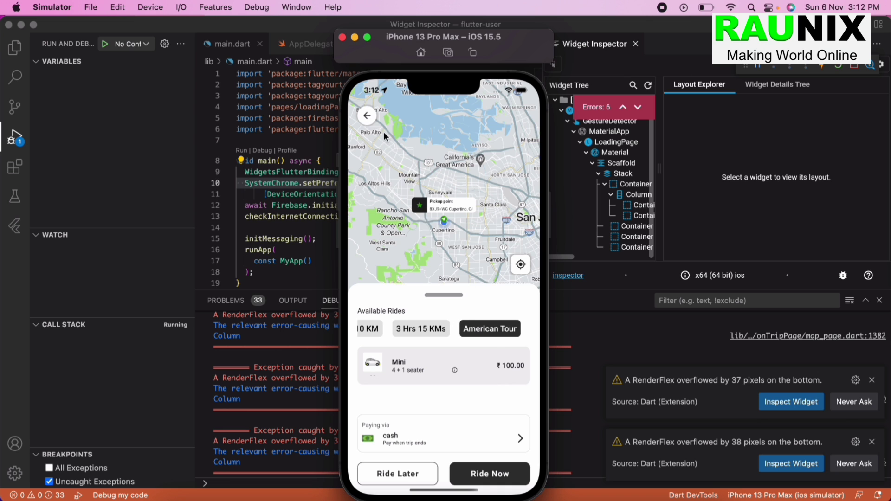
click(368, 117)
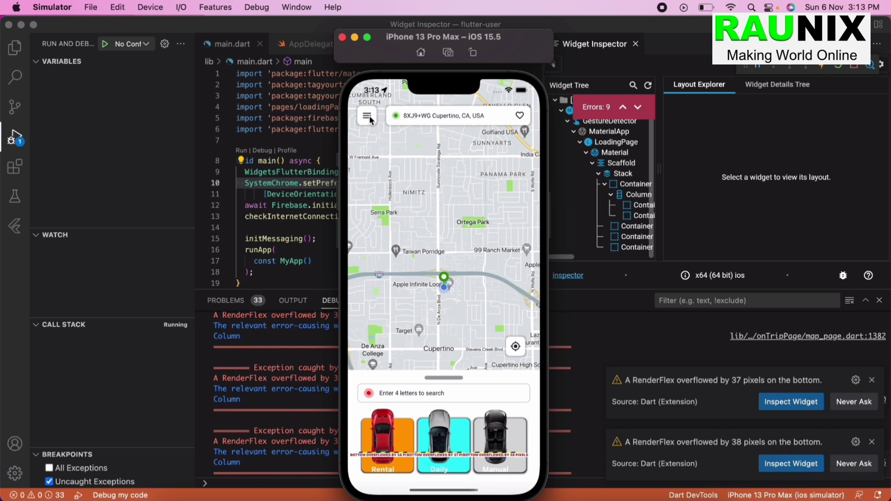
Open the Wallet page from the side menu and bring up the Add Money sheet.
click(369, 118)
click(394, 203)
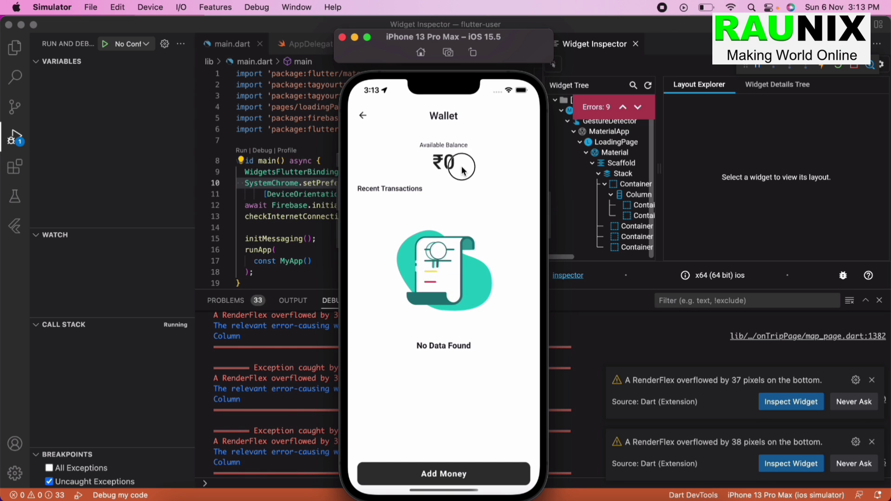
click(440, 477)
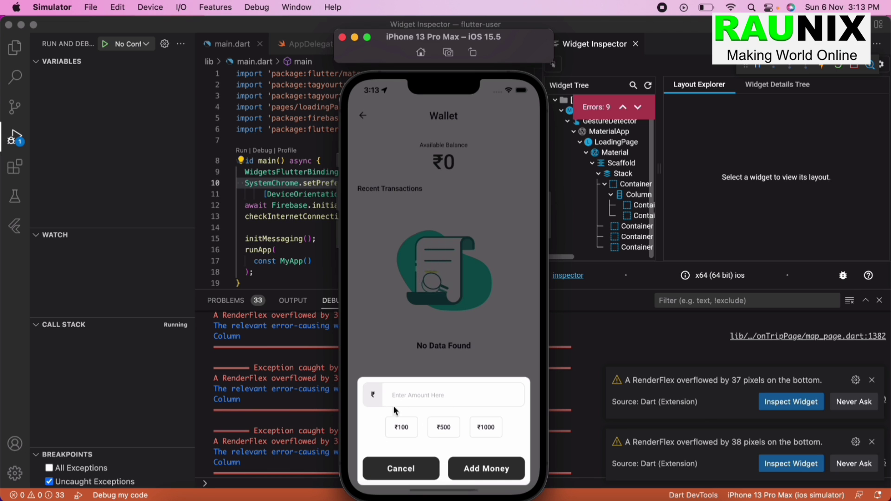
Try the ₹100, ₹500 and ₹1000 presets, clear the amount, and resume after the exception.
click(407, 429)
click(444, 426)
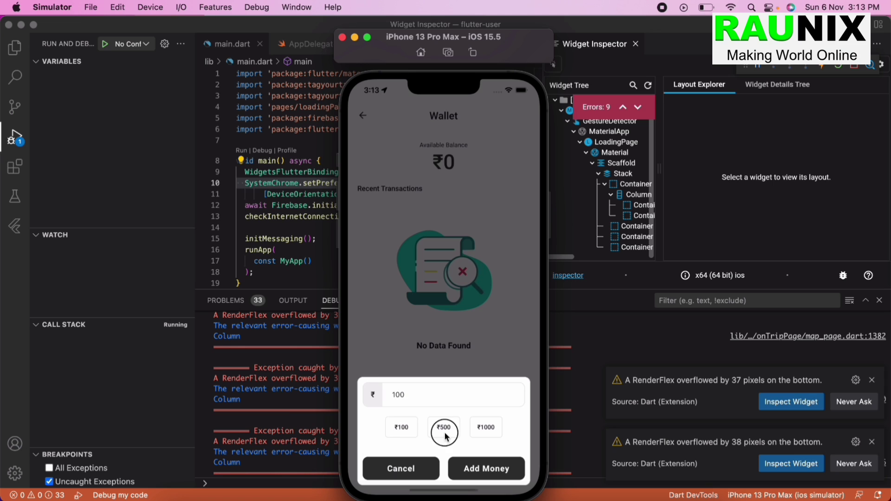
click(487, 428)
key(BackSpace)
key(BackSpace)
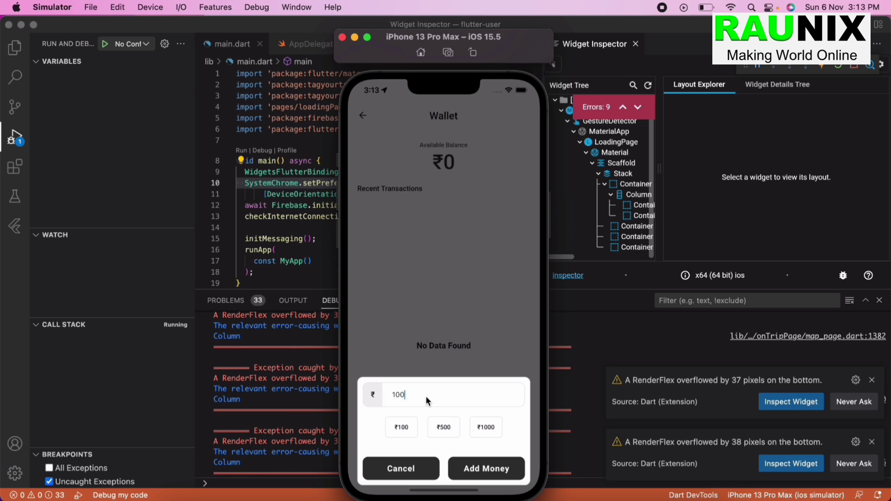
key(BackSpace)
key(BackSpace)
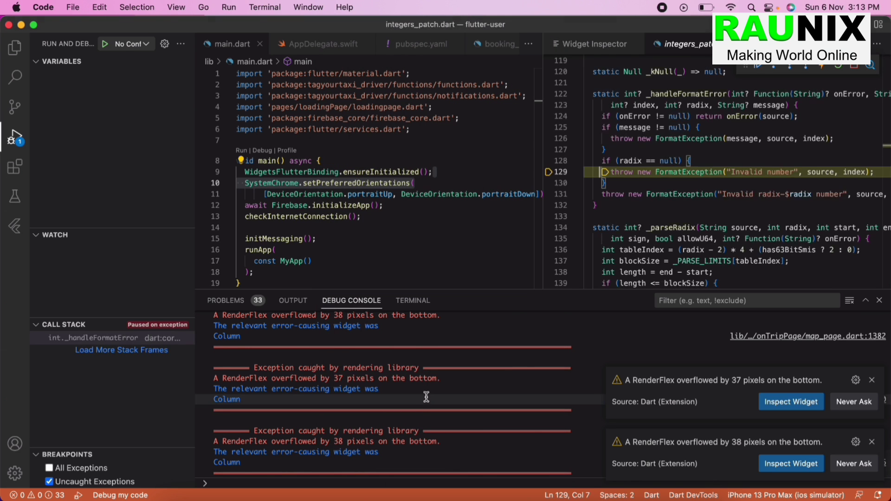
click(772, 72)
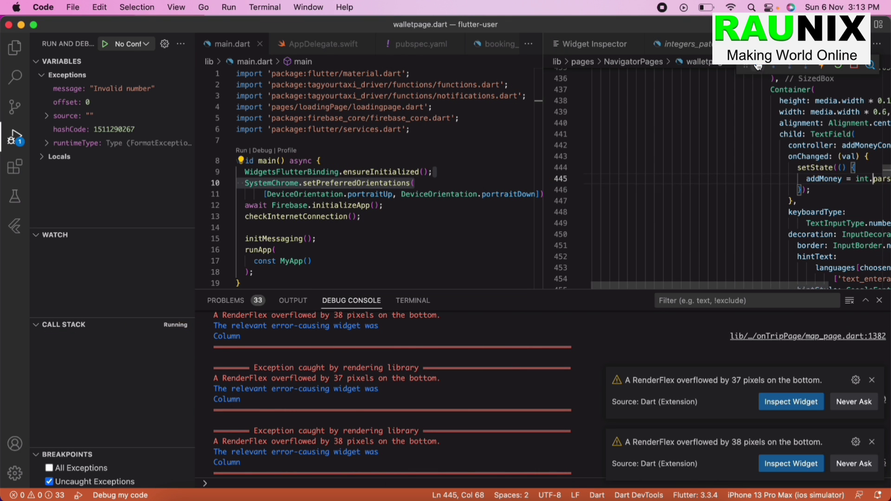
Submit a ₹100 top-up, then close the Razorpay payment method chooser.
click(403, 484)
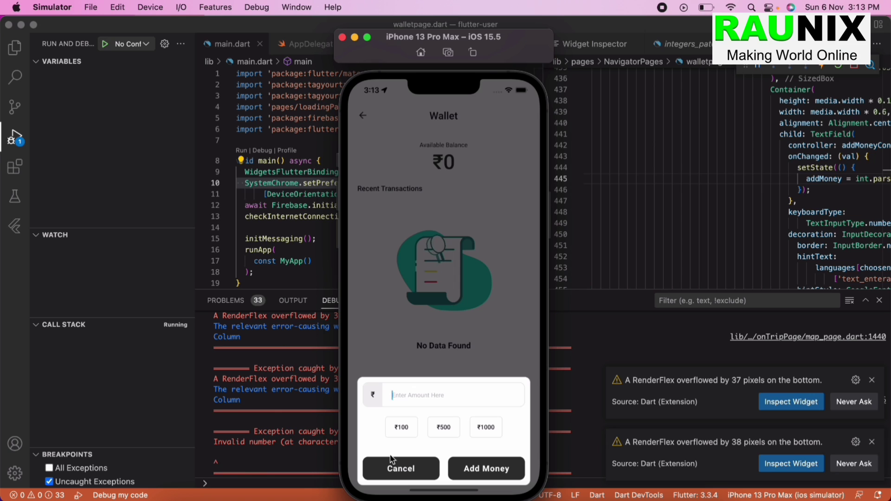
click(402, 428)
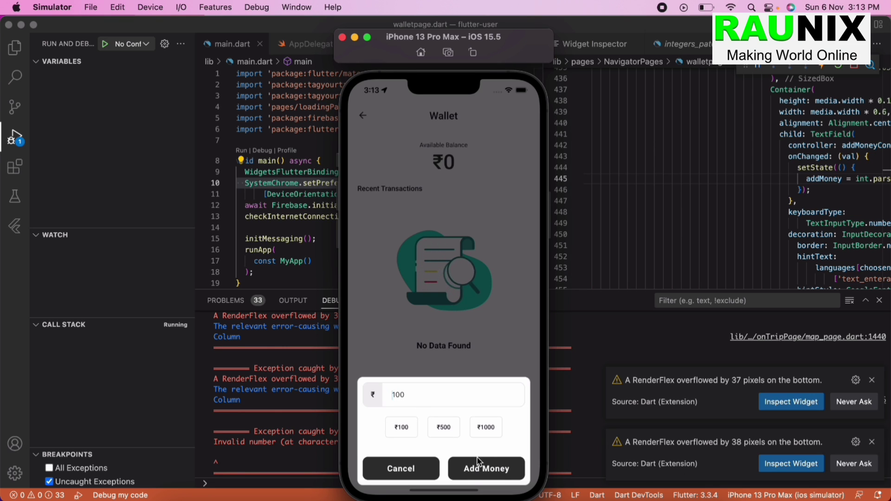
click(487, 468)
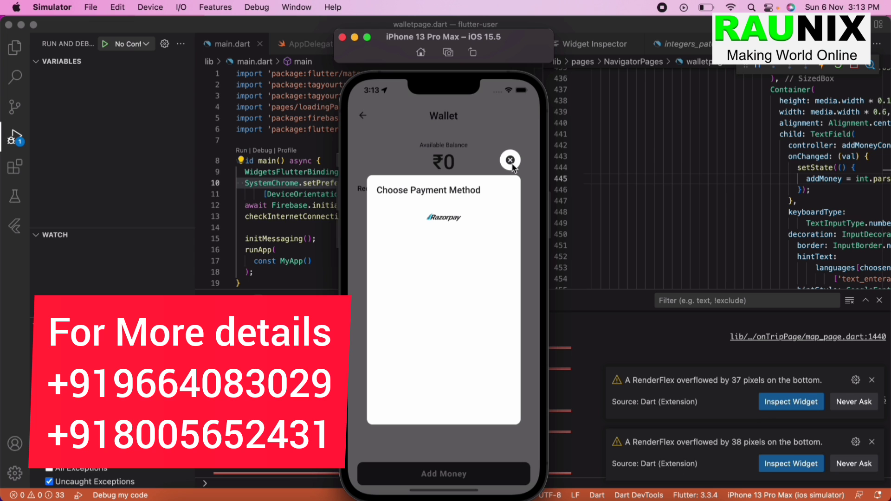
click(510, 162)
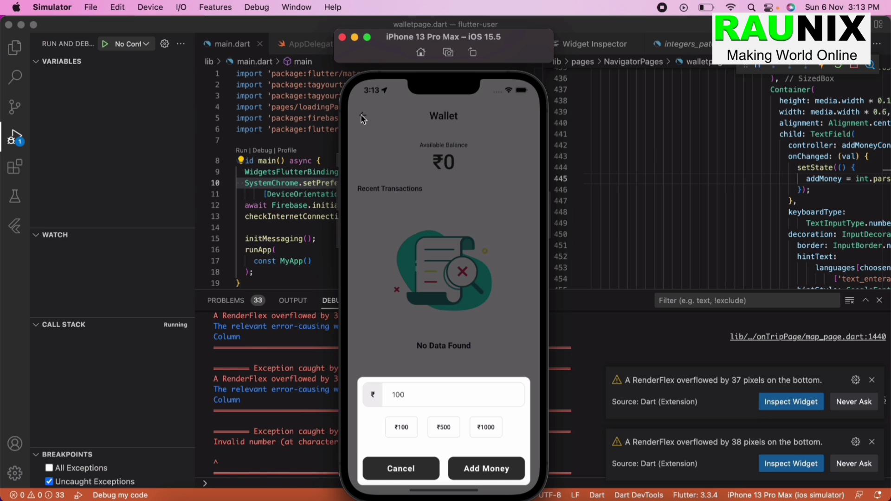
Close the add-money sheet, exit the wallet through the side menu, and dismiss the drawer.
click(400, 468)
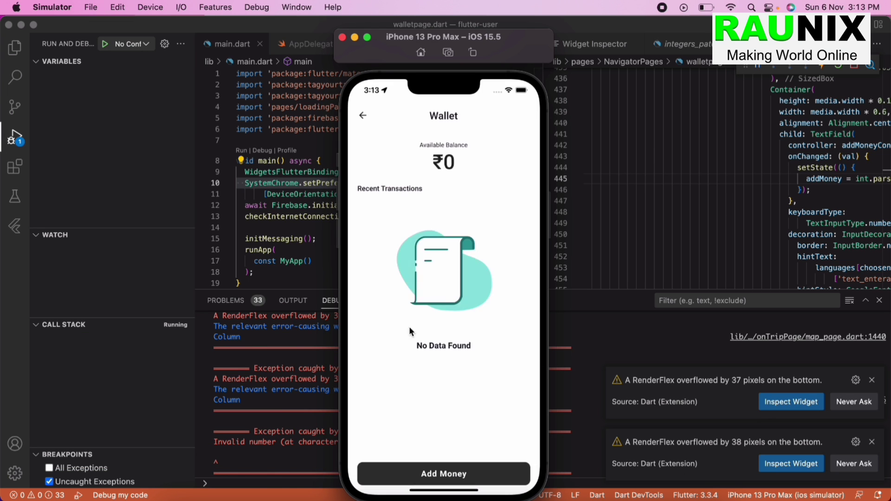
click(364, 115)
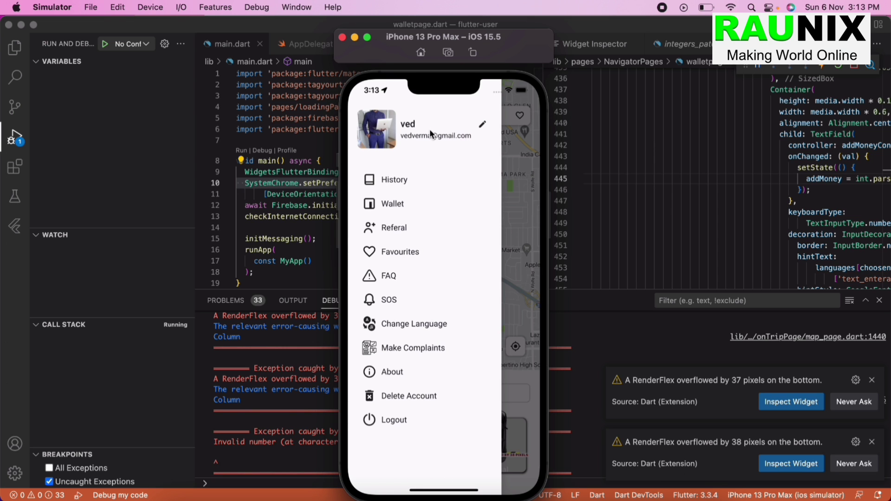
click(506, 175)
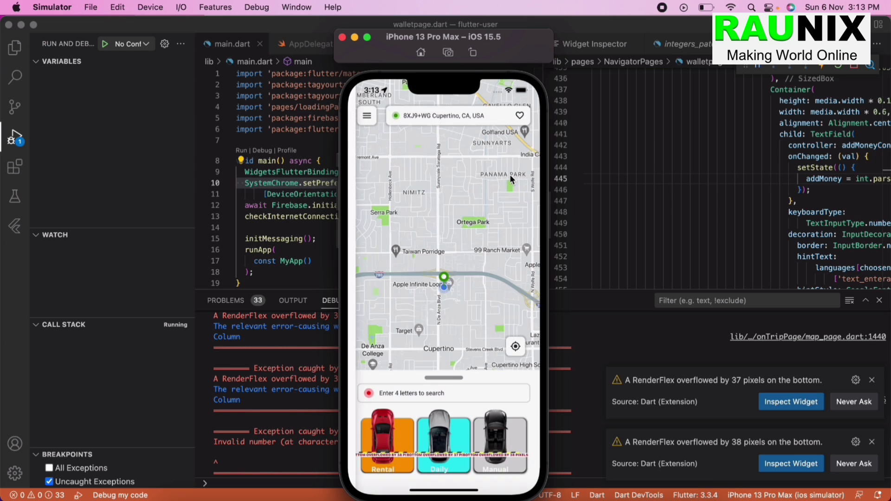